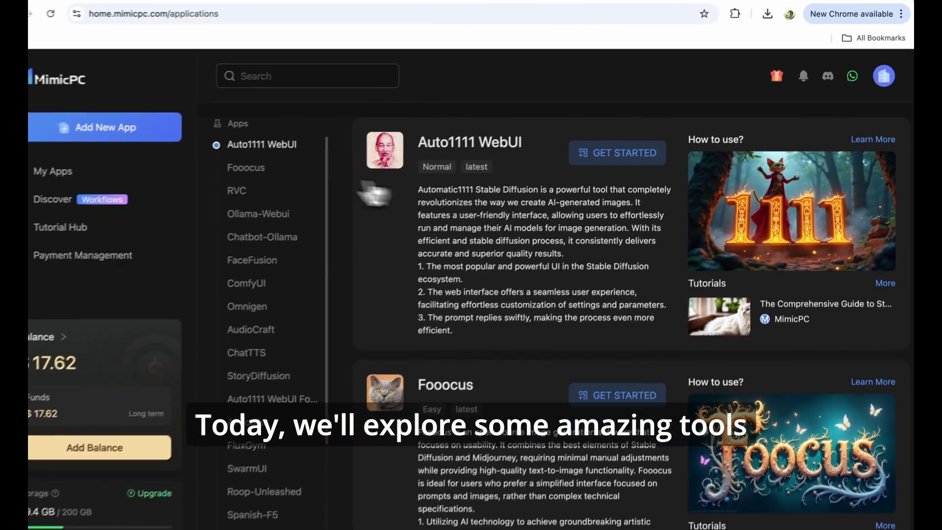
# - Open MimicPC's Discover gallery of ready-made workflows
pyautogui.click(82, 193)
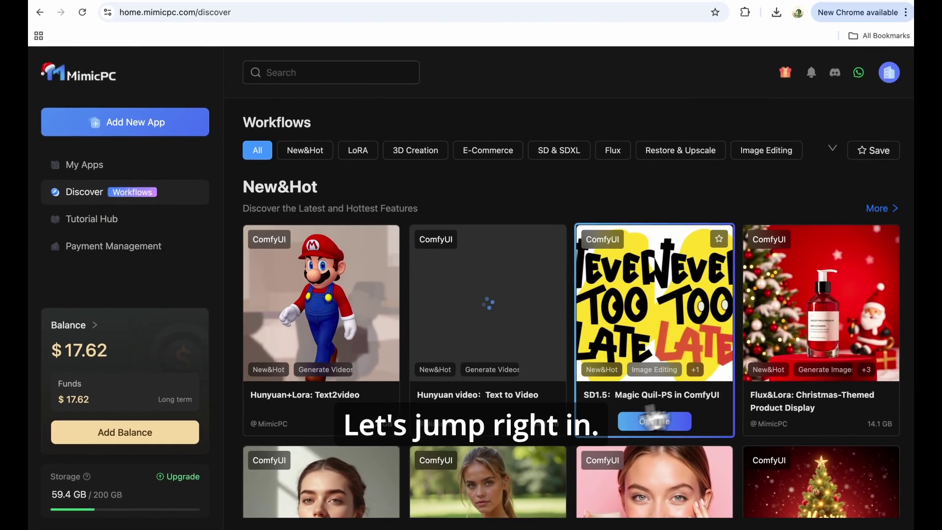
pyautogui.click(663, 423)
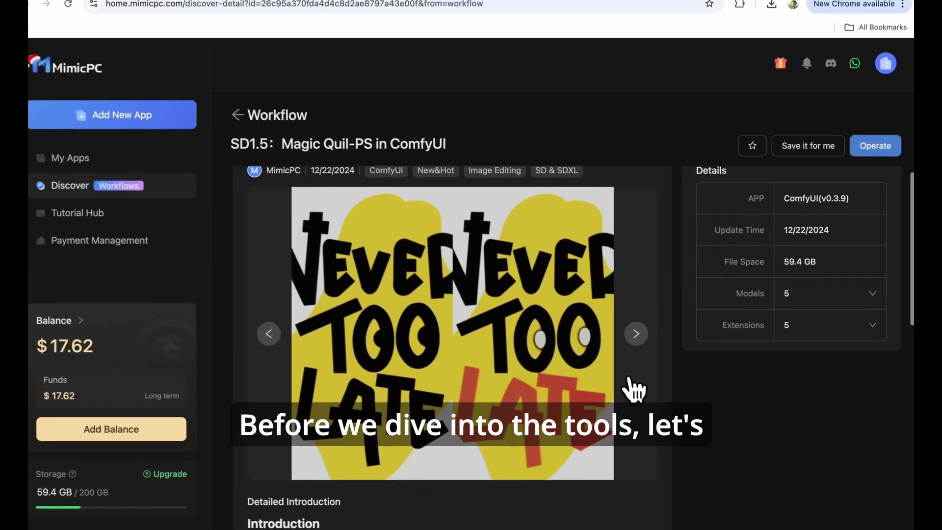
pyautogui.scroll(-2, 626, 389)
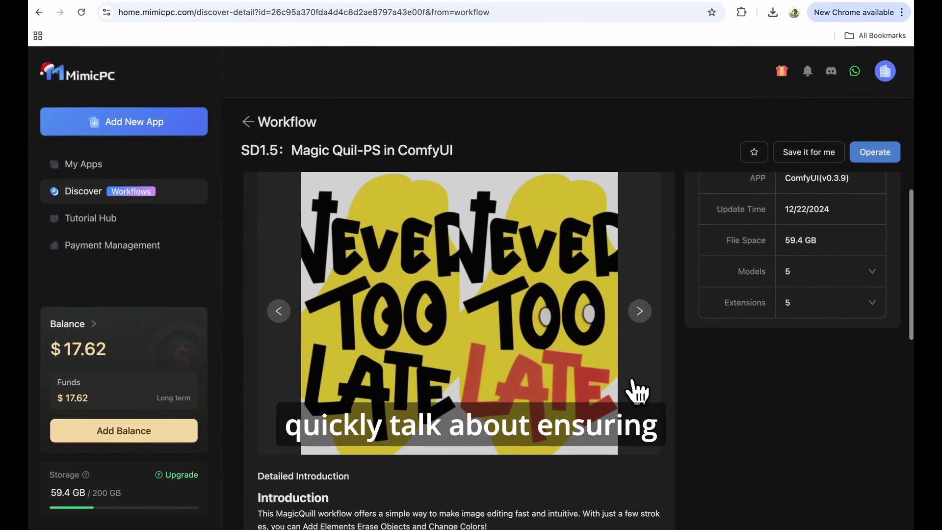
pyautogui.scroll(-2, 637, 390)
pyautogui.scroll(-2, 637, 391)
pyautogui.scroll(-2, 637, 390)
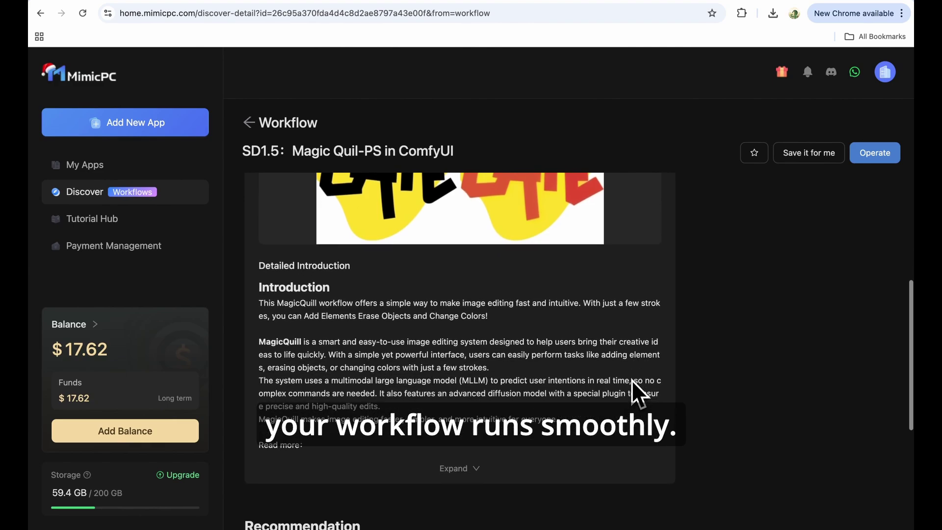
pyautogui.scroll(-1, 468, 484)
pyautogui.scroll(-2, 472, 471)
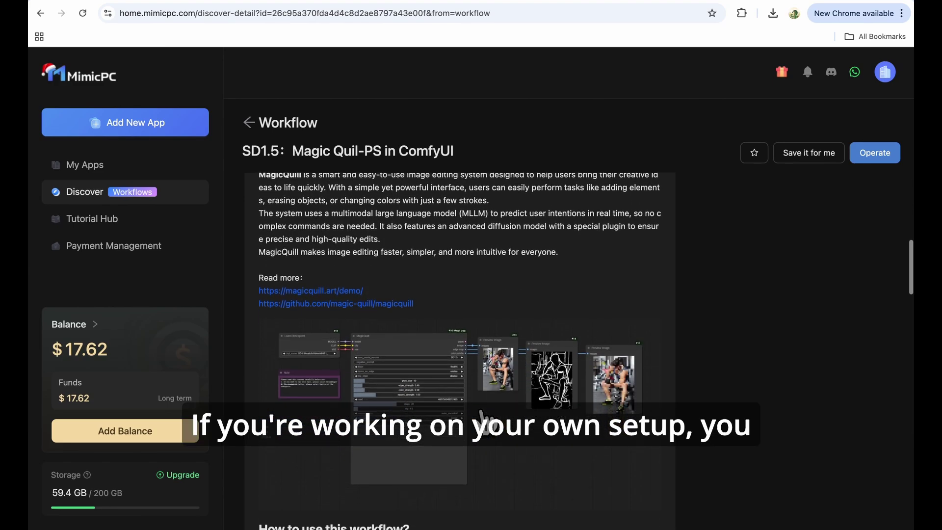
pyautogui.scroll(-2, 479, 441)
pyautogui.scroll(-3, 481, 423)
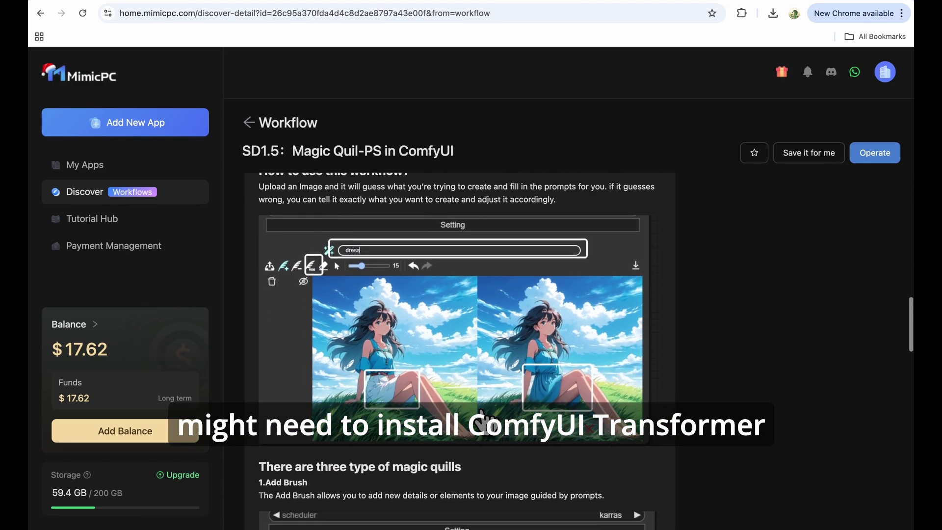
pyautogui.scroll(-2, 482, 418)
pyautogui.scroll(-1, 482, 422)
pyautogui.scroll(-2, 483, 421)
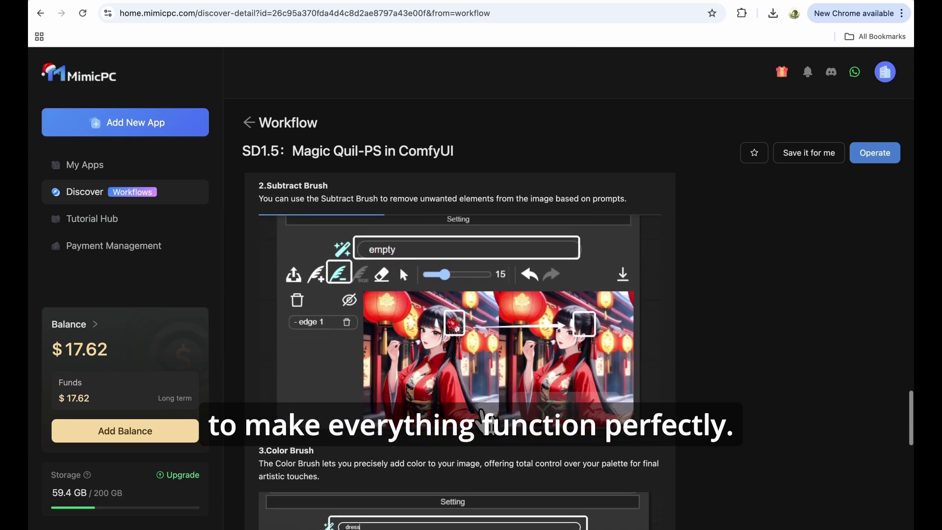
pyautogui.scroll(-2, 484, 420)
pyautogui.scroll(-2, 486, 420)
pyautogui.scroll(-1, 486, 422)
pyautogui.scroll(-1, 485, 421)
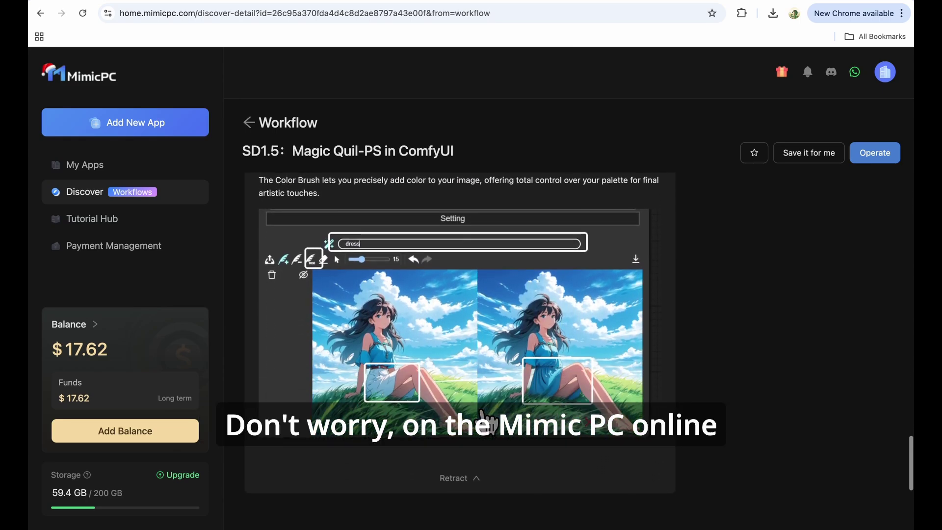
pyautogui.scroll(-1, 485, 421)
pyautogui.scroll(-1, 485, 422)
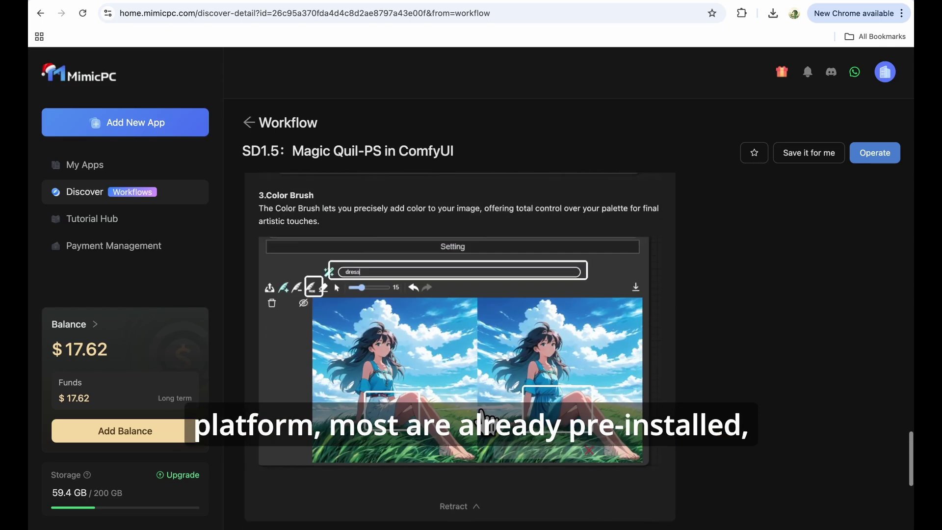
pyautogui.scroll(5, 483, 418)
pyautogui.scroll(3, 482, 419)
pyautogui.scroll(2, 483, 418)
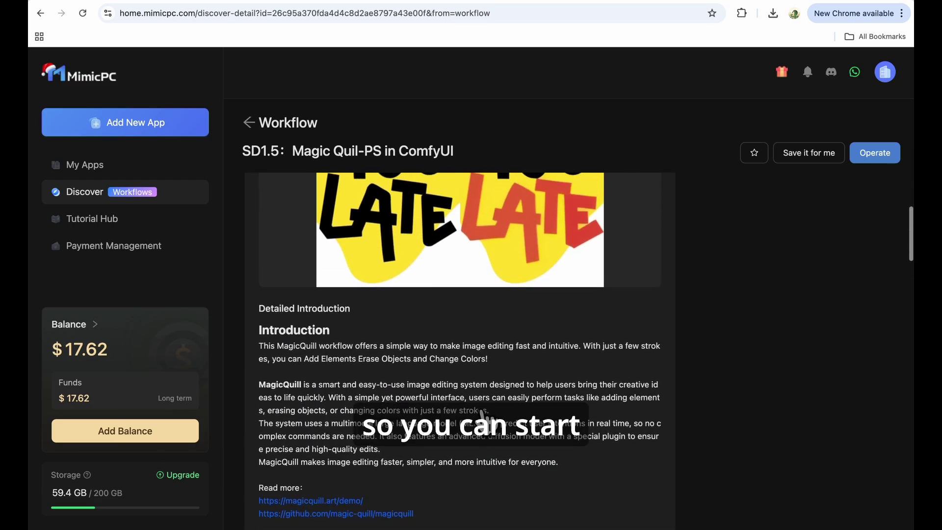
pyautogui.scroll(2, 483, 417)
pyautogui.scroll(1, 483, 419)
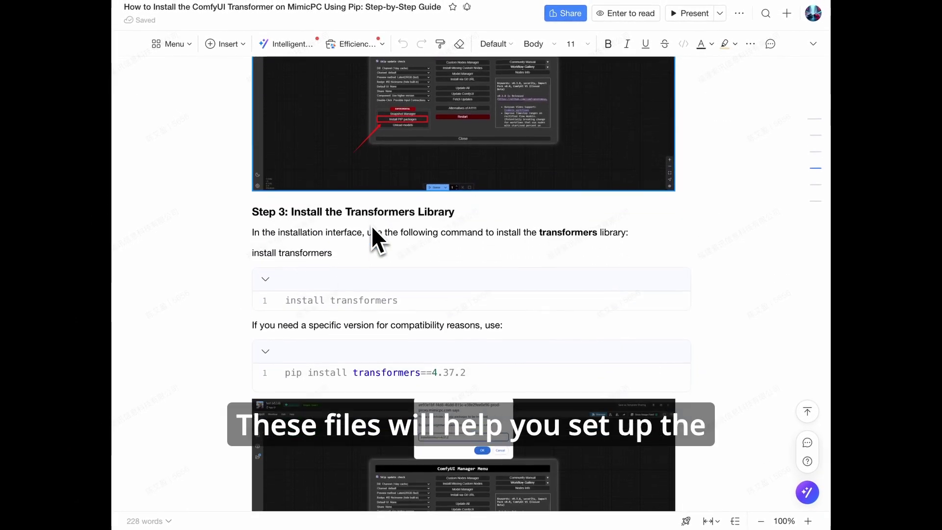
pyautogui.scroll(-1, 372, 225)
pyautogui.scroll(-1, 372, 226)
pyautogui.scroll(-1, 371, 227)
pyautogui.scroll(-1, 372, 226)
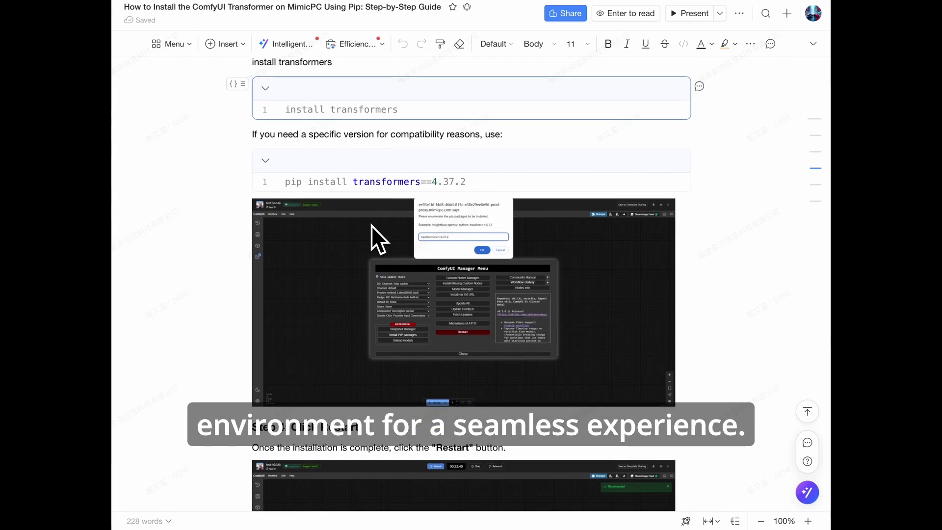
pyautogui.scroll(-4, 372, 226)
pyautogui.scroll(-1, 372, 226)
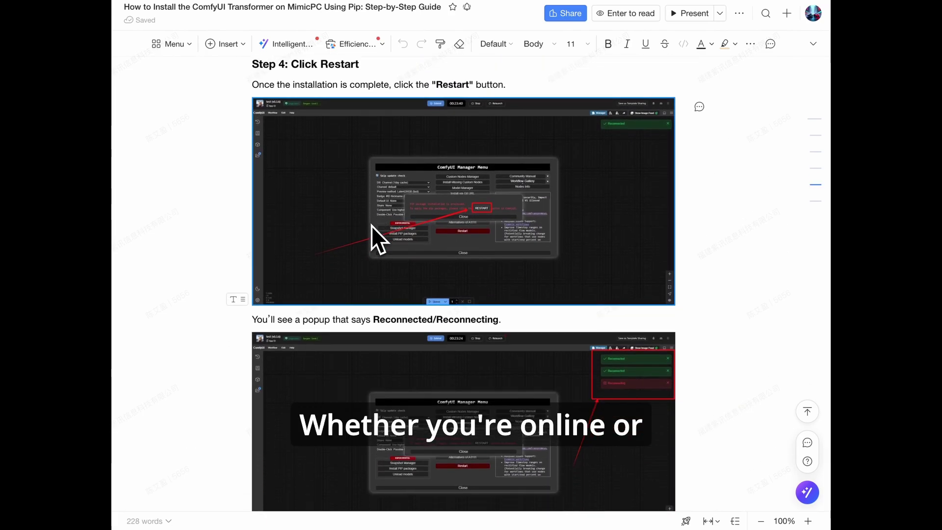
pyautogui.scroll(-2, 372, 226)
pyautogui.scroll(-1, 372, 226)
pyautogui.scroll(-1, 372, 225)
pyautogui.scroll(-3, 372, 226)
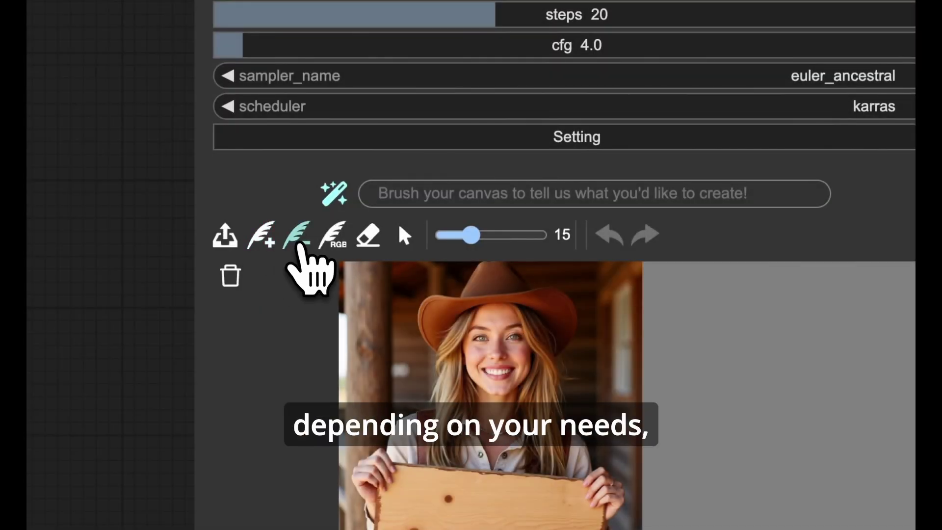
pyautogui.click(298, 242)
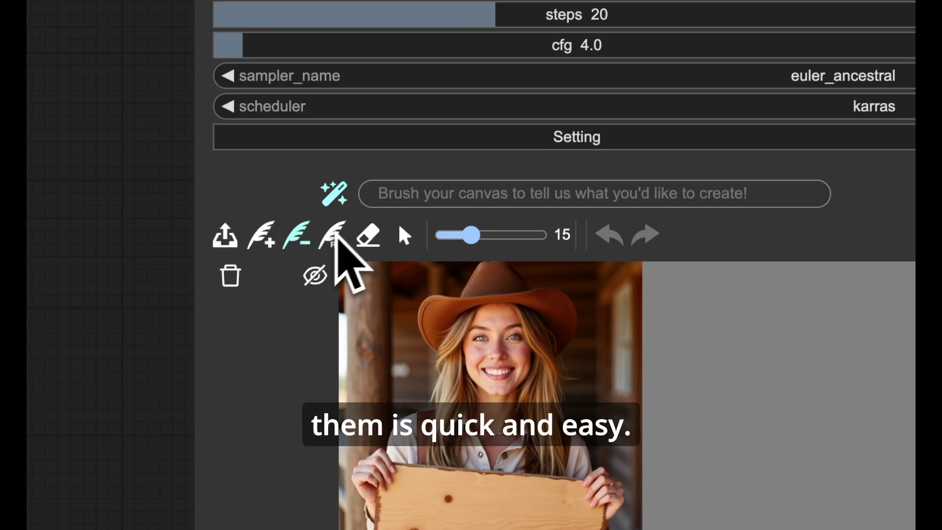
pyautogui.click(336, 238)
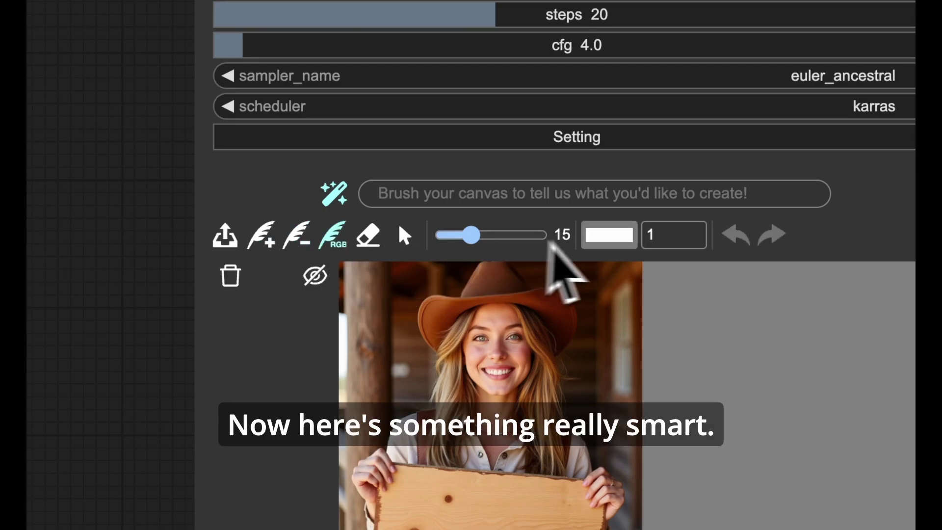
pyautogui.click(600, 240)
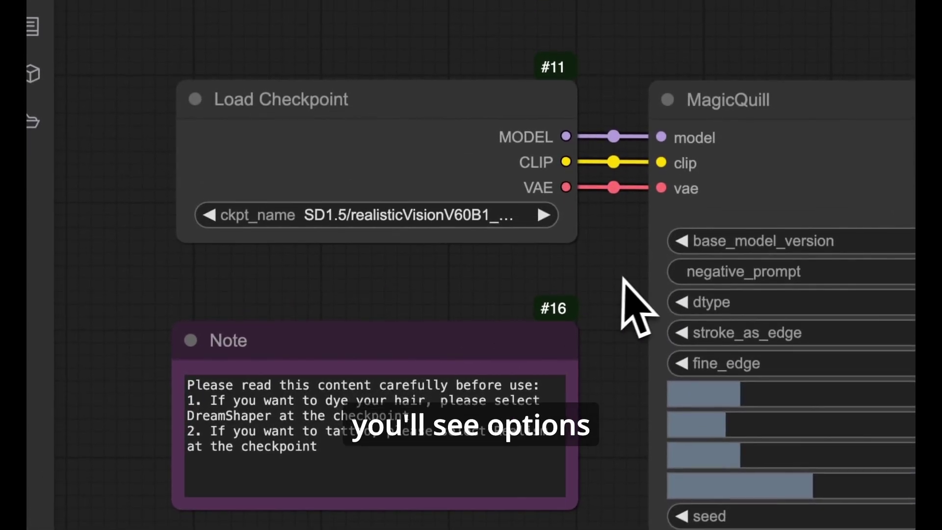
pyautogui.moveTo(634, 302); pyautogui.dragTo(316, 212)
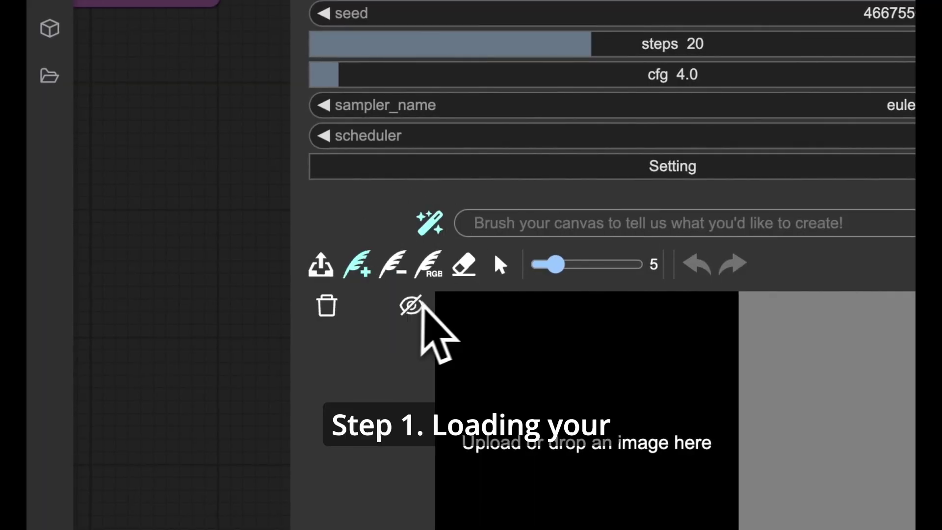
# - Upload the cowboy-hat portrait from the Desktop into the MagicQuill canvas
pyautogui.click(322, 276)
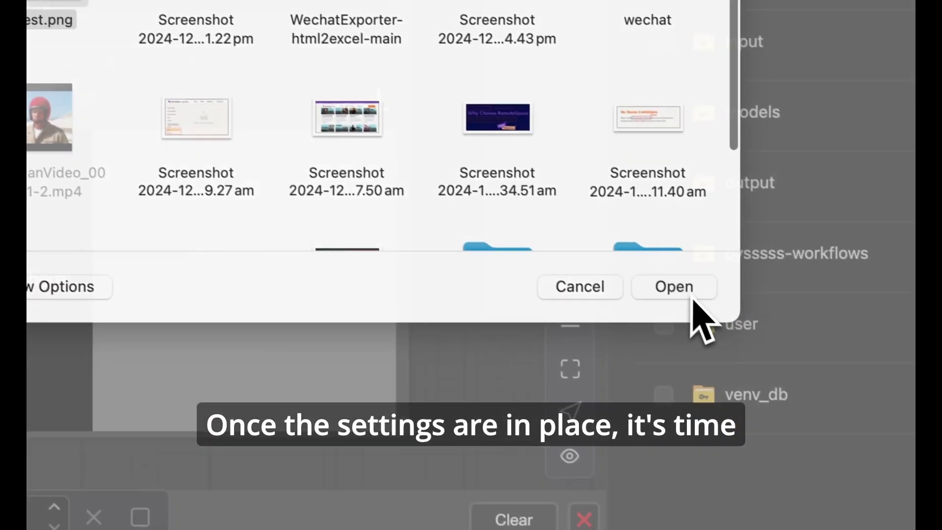
pyautogui.click(780, 368)
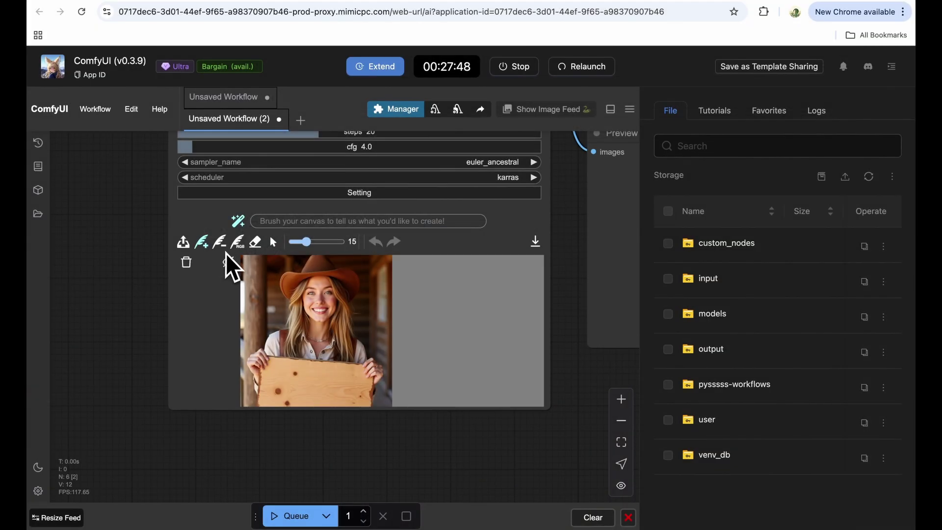
# - Mask the cowboy hat with the subtract brush and prompt 'empty' to erase it
pyautogui.click(232, 181)
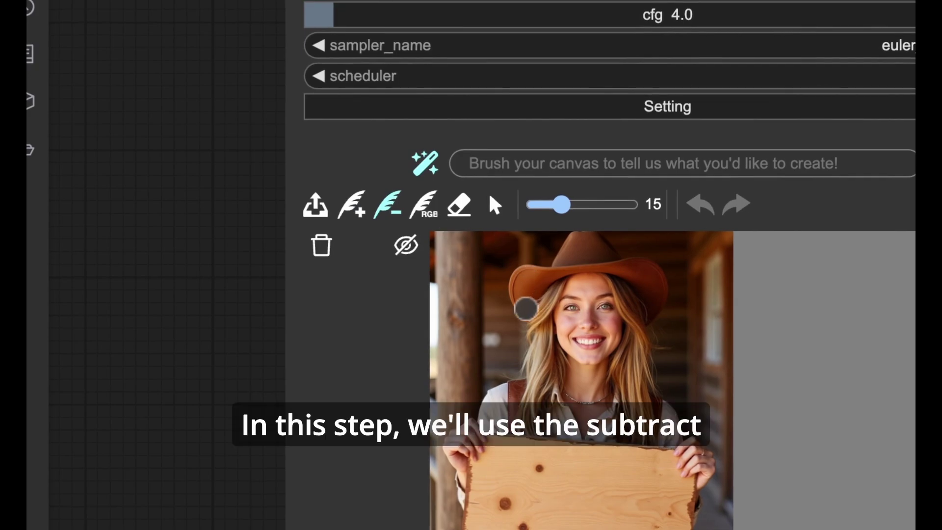
pyautogui.moveTo(527, 317); pyautogui.dragTo(523, 271)
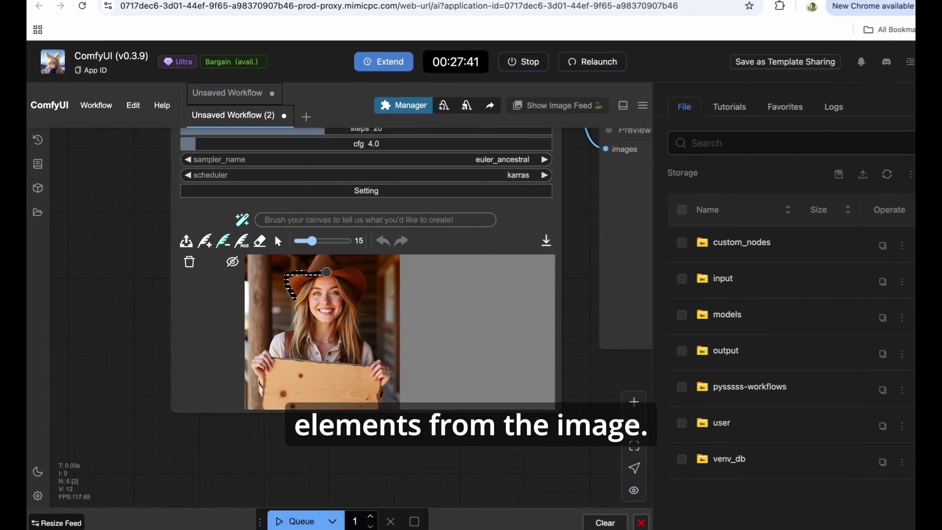
pyautogui.moveTo(523, 271)
pyautogui.mouseDown()
pyautogui.moveTo(338, 269)
pyautogui.moveTo(355, 278)
pyautogui.moveTo(351, 300)
pyautogui.moveTo(337, 273)
pyautogui.mouseUp()
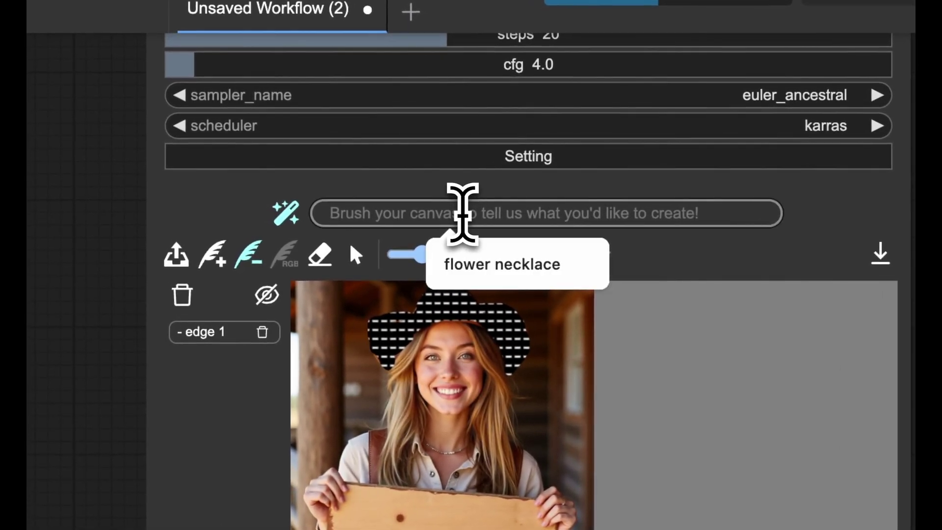
pyautogui.click(419, 216)
pyautogui.write('empty')
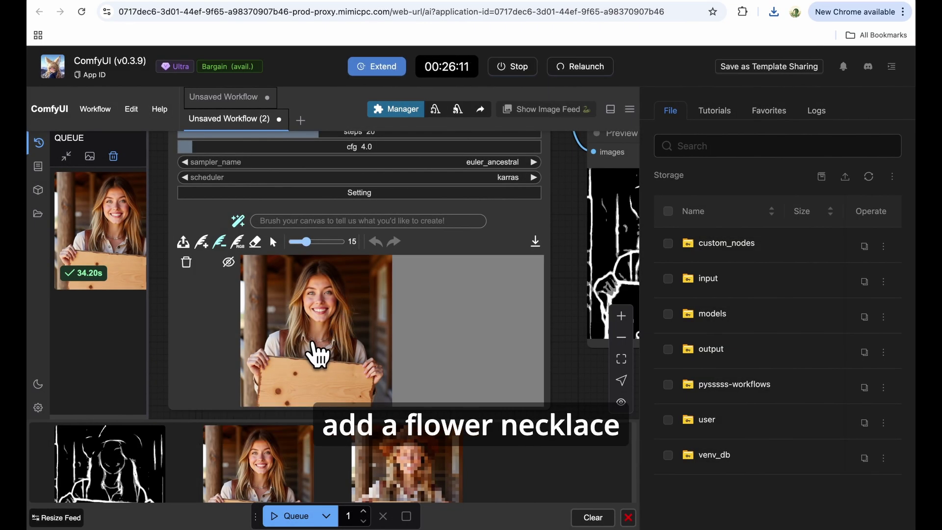
pyautogui.click(206, 249)
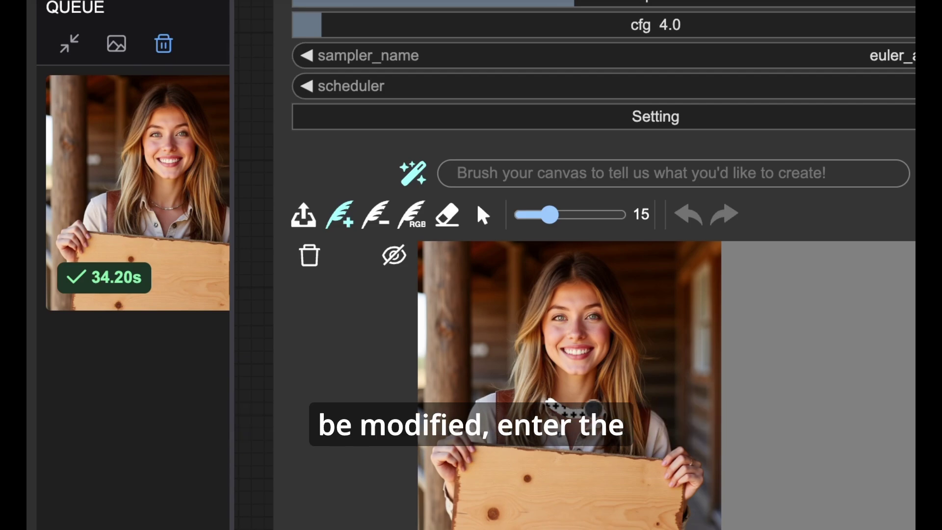
# - Stroke the collar, prompt 'collar, flower necklace', generate, and keep the necklace result
pyautogui.click(601, 400)
pyautogui.click(575, 173)
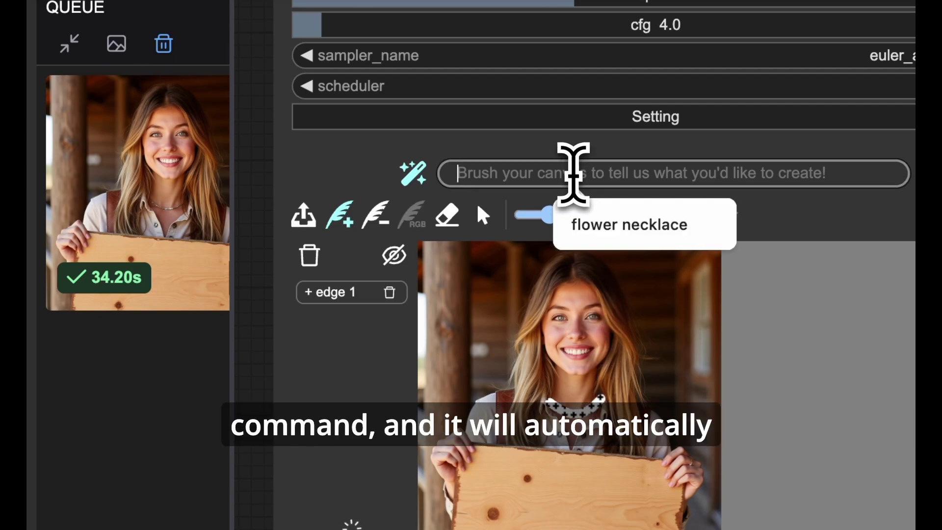
pyautogui.write('flower necklace')
pyautogui.click(593, 225)
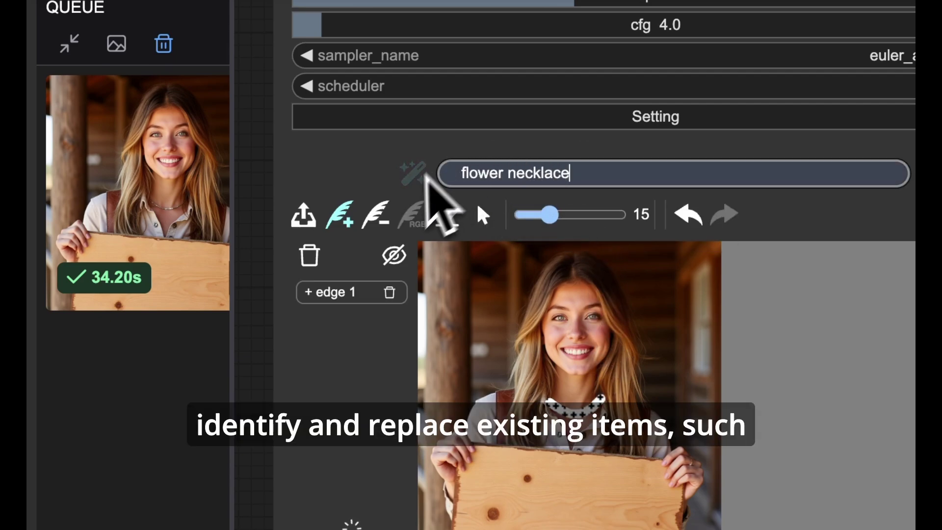
pyautogui.write('collar')
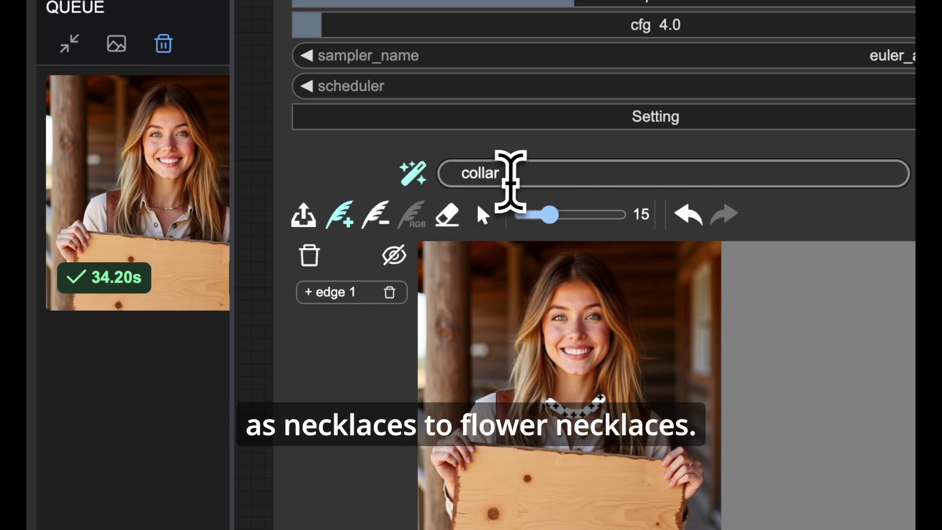
pyautogui.write(', jewe')
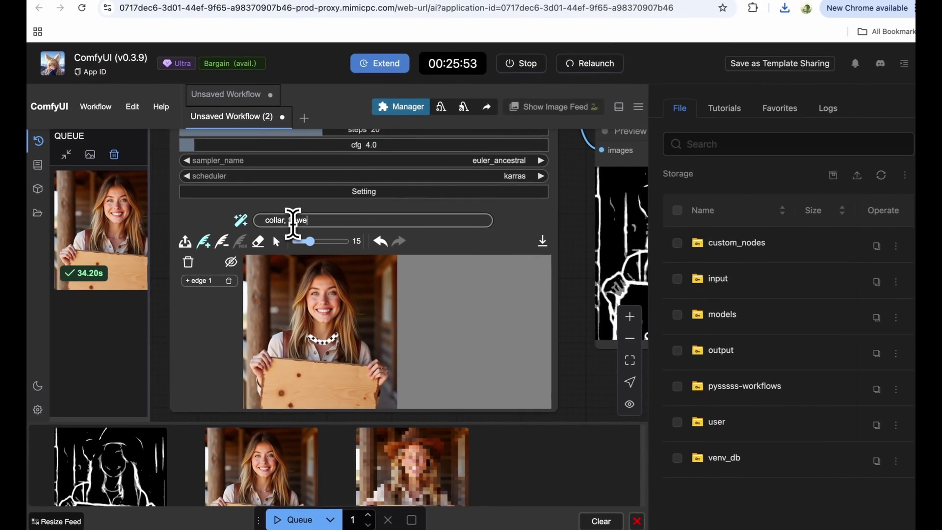
pyautogui.write('flower necklace')
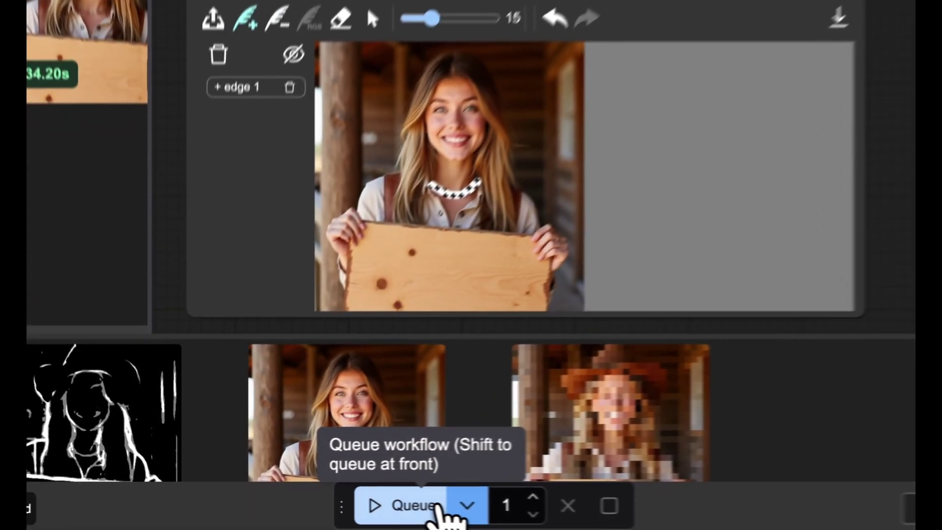
pyautogui.click(310, 514)
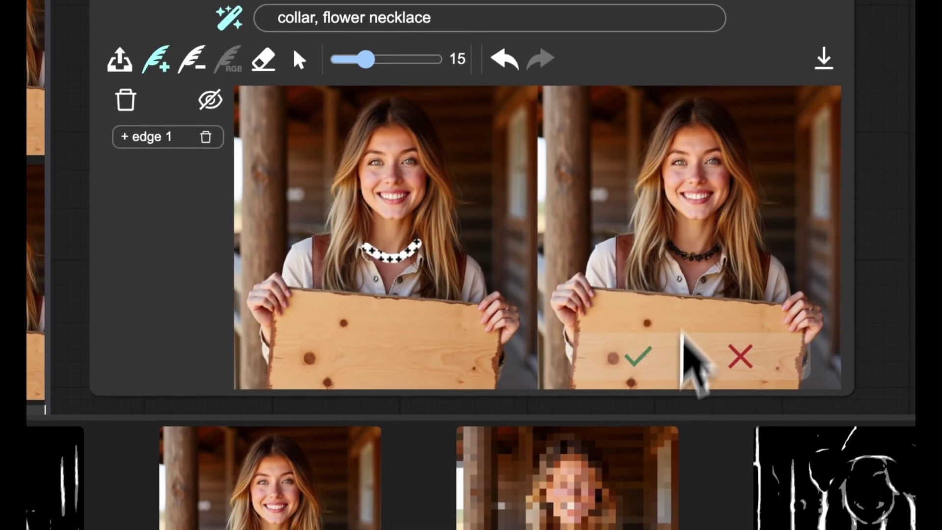
pyautogui.click(633, 365)
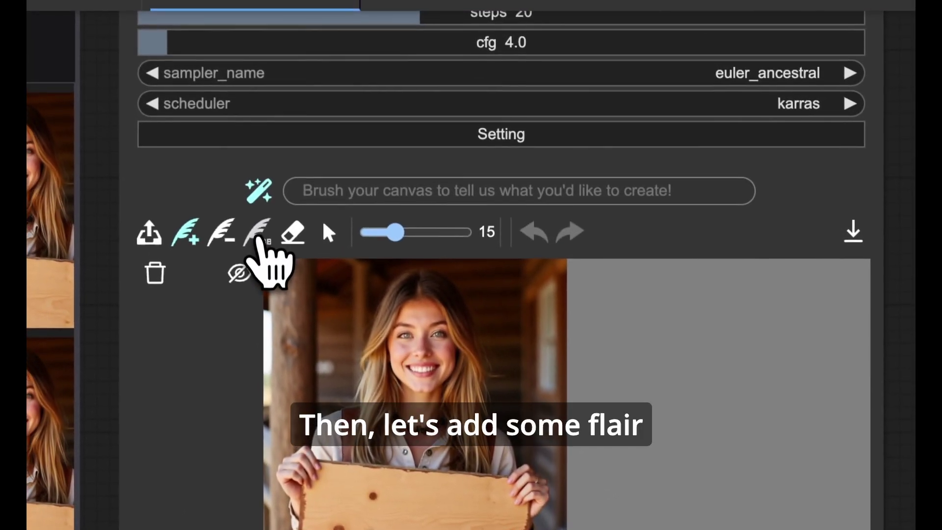
# - Paint a red streak down the left side of her hair with the RGB brush
pyautogui.click(258, 235)
pyautogui.click(534, 237)
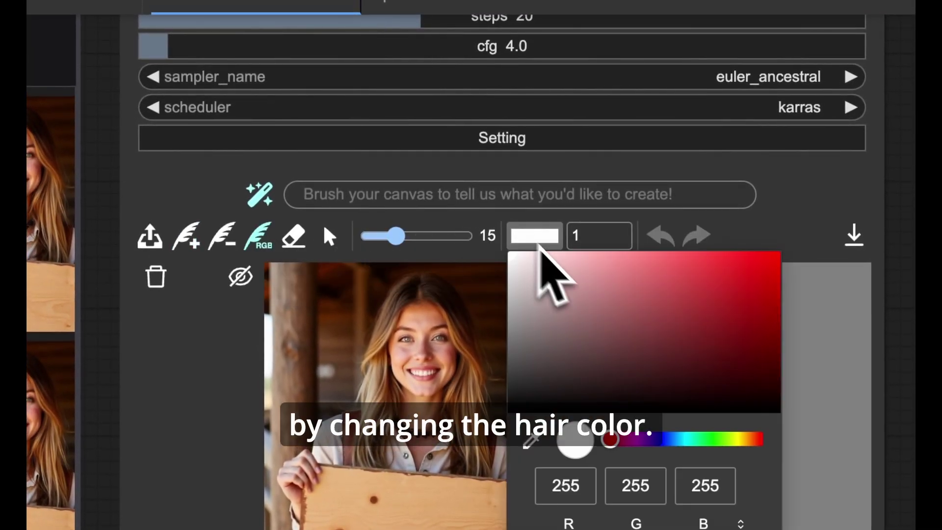
pyautogui.click(669, 136)
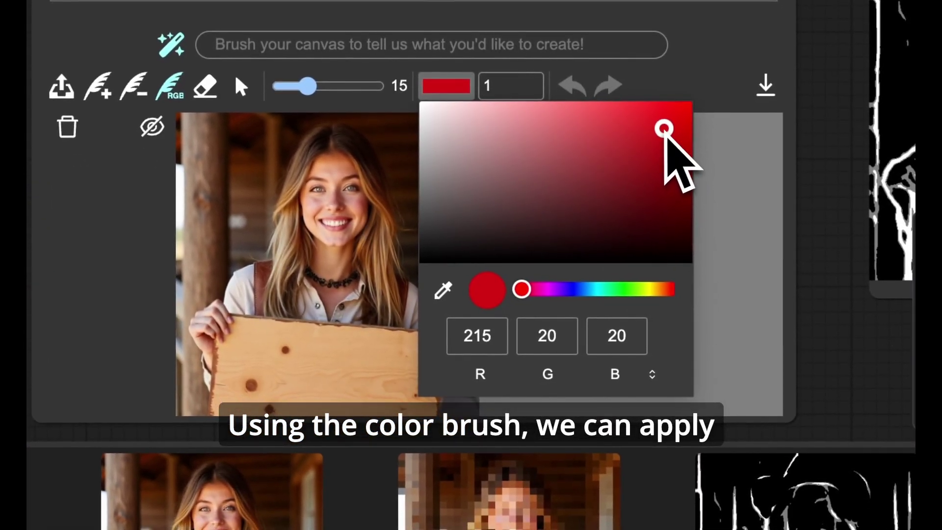
pyautogui.click(331, 140)
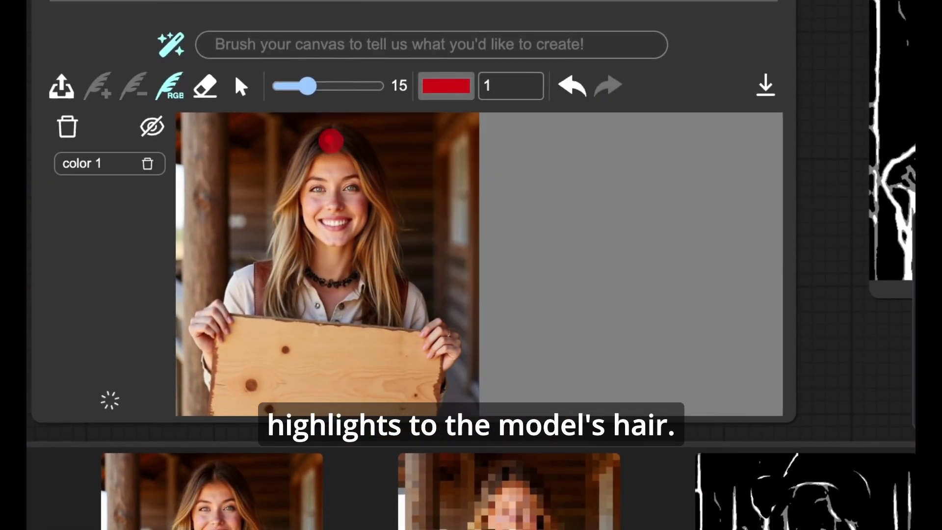
pyautogui.moveTo(331, 141); pyautogui.dragTo(291, 215)
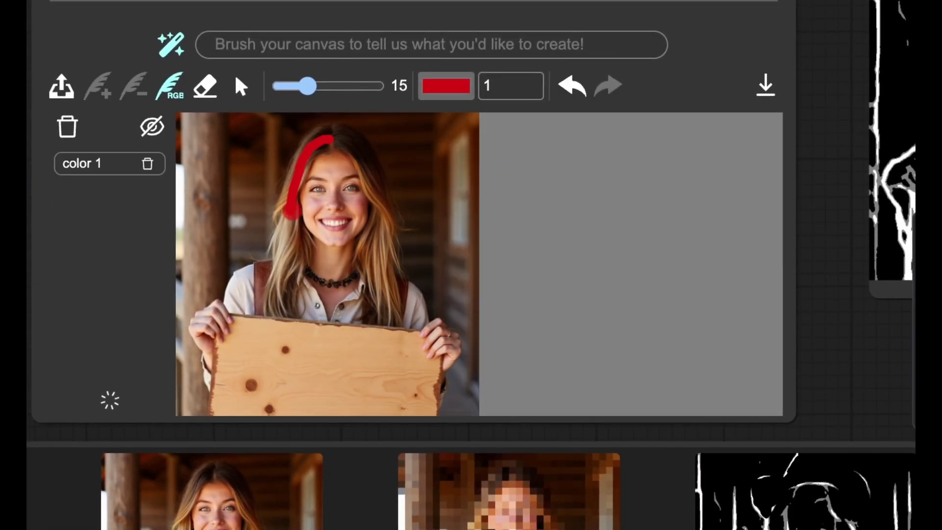
pyautogui.moveTo(291, 215); pyautogui.dragTo(288, 304)
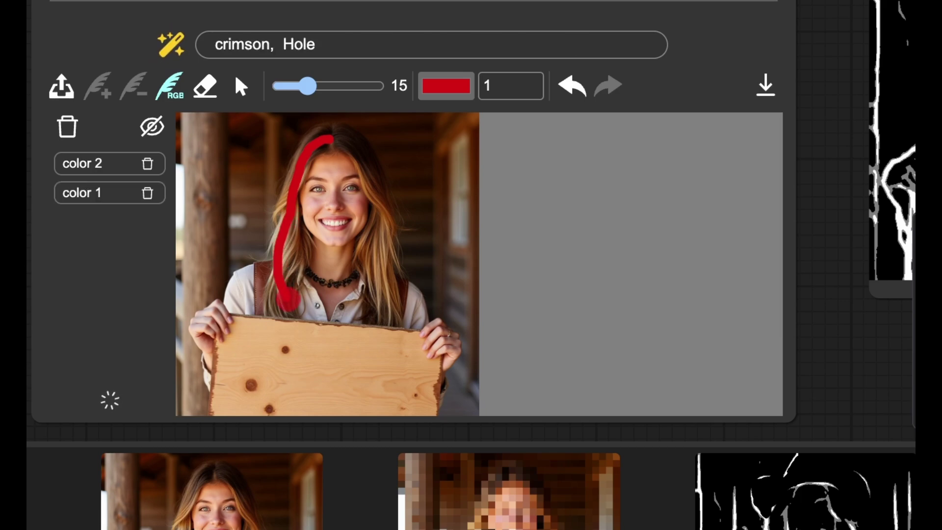
# - Paint a purple streak down the right side of her hair and generate the highlights
pyautogui.click(467, 88)
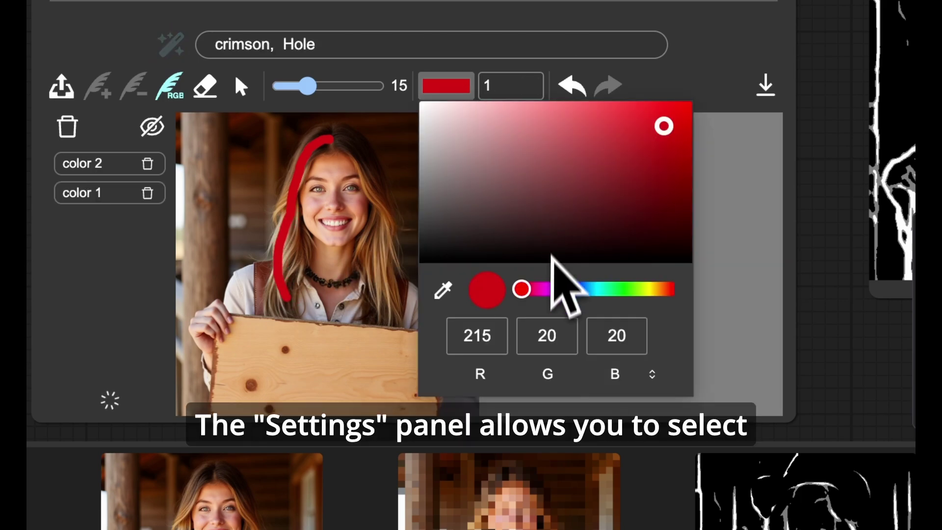
pyautogui.click(551, 289)
pyautogui.click(346, 136)
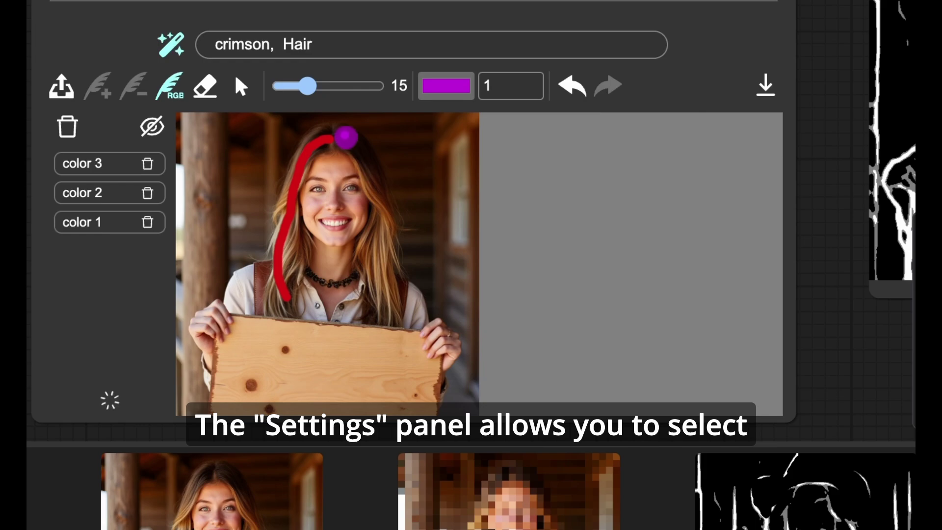
pyautogui.moveTo(346, 137)
pyautogui.mouseDown()
pyautogui.moveTo(394, 209)
pyautogui.moveTo(394, 299)
pyautogui.mouseUp()
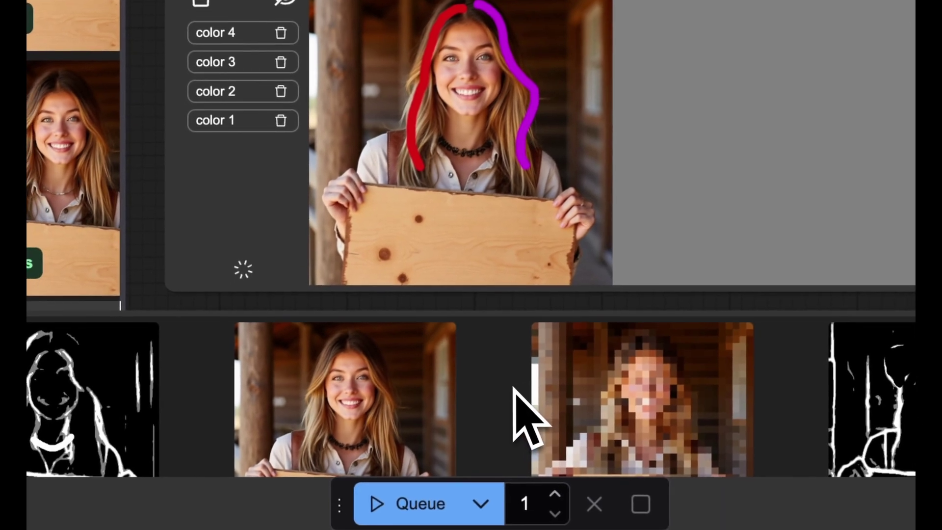
pyautogui.click(406, 519)
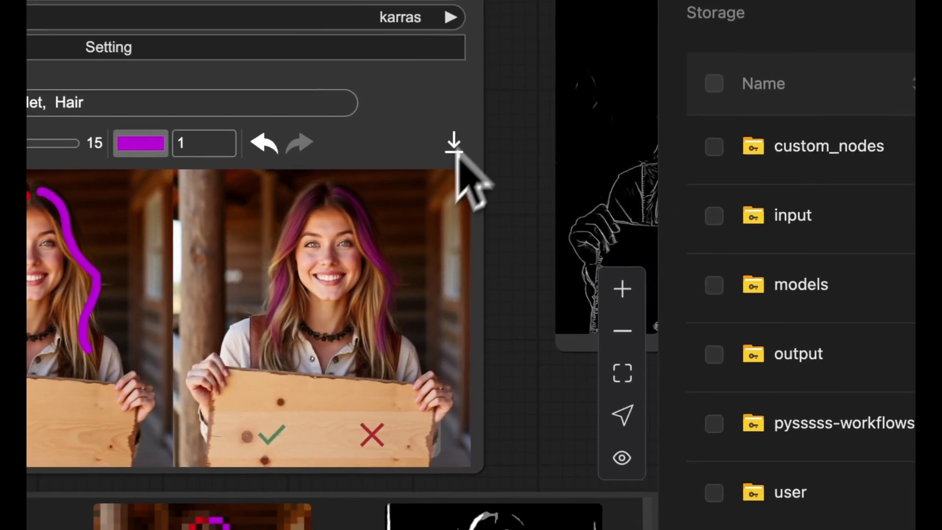
# - Paint a red 'I', heart and 'U' on the wooden board and generate the lettering
pyautogui.click(427, 157)
pyautogui.moveTo(637, 347); pyautogui.dragTo(668, 346)
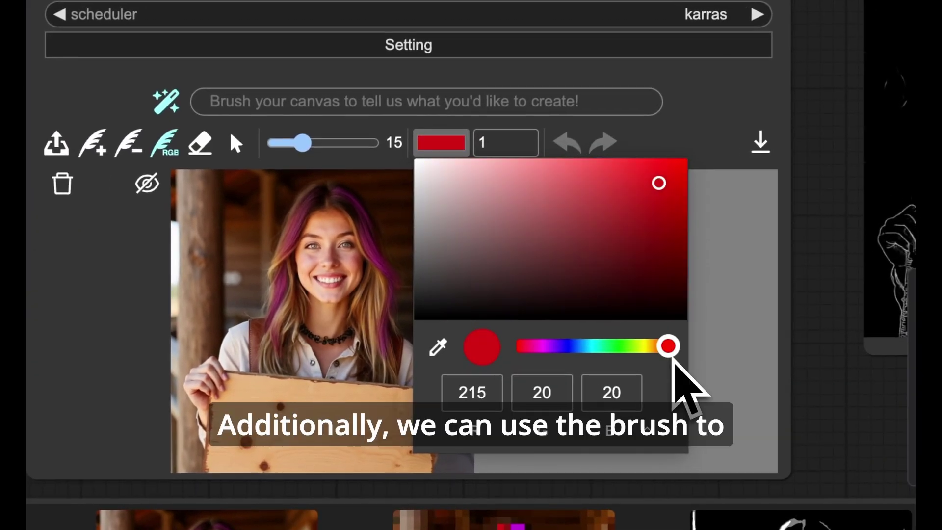
pyautogui.click(694, 389)
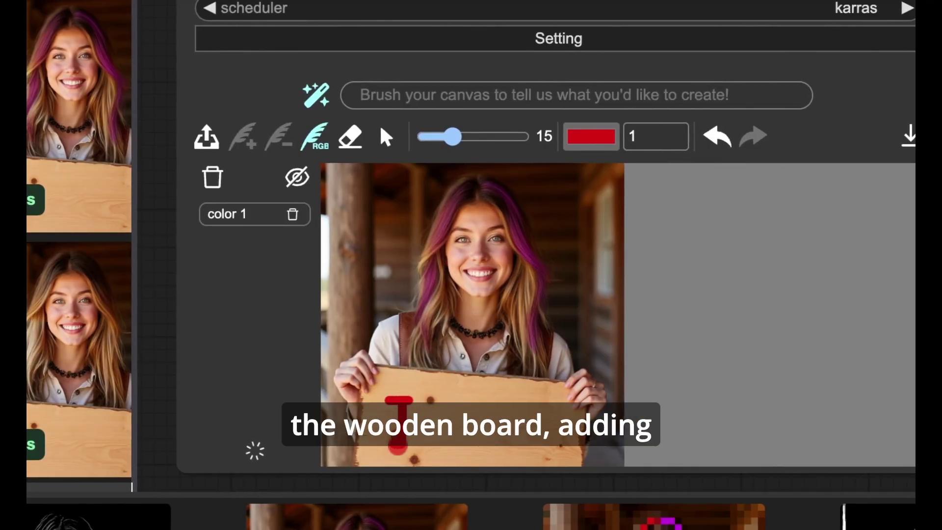
pyautogui.moveTo(398, 428)
pyautogui.mouseDown()
pyautogui.moveTo(419, 444)
pyautogui.moveTo(454, 418)
pyautogui.mouseUp()
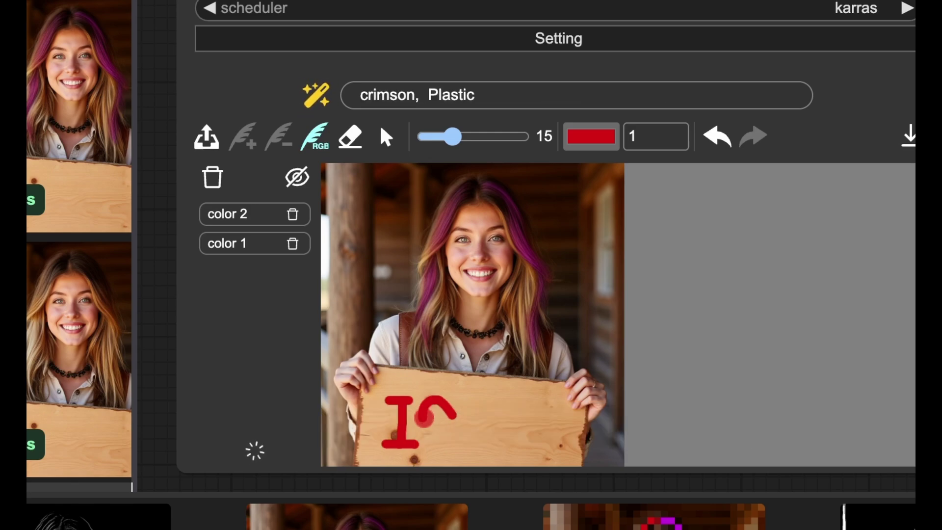
pyautogui.moveTo(454, 418); pyautogui.dragTo(447, 413)
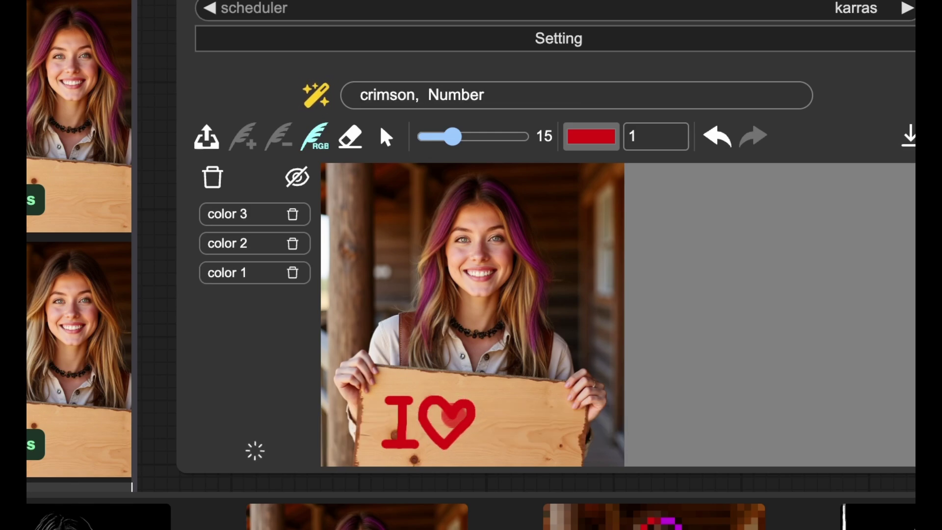
pyautogui.moveTo(500, 449); pyautogui.dragTo(519, 403)
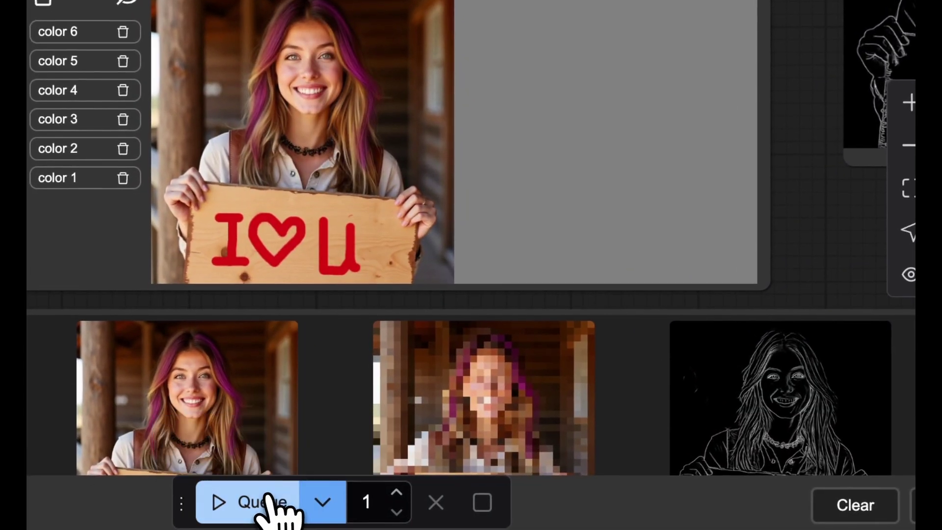
pyautogui.click(269, 503)
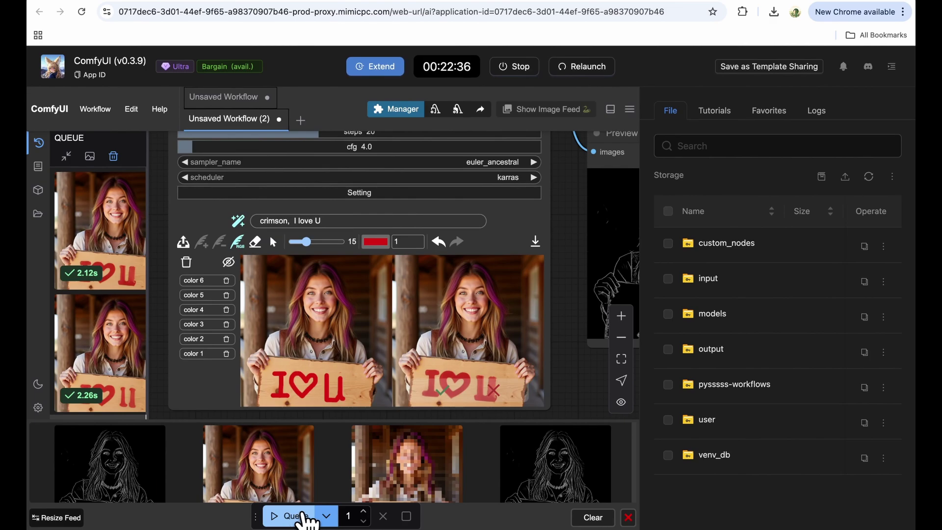
pyautogui.click(561, 366)
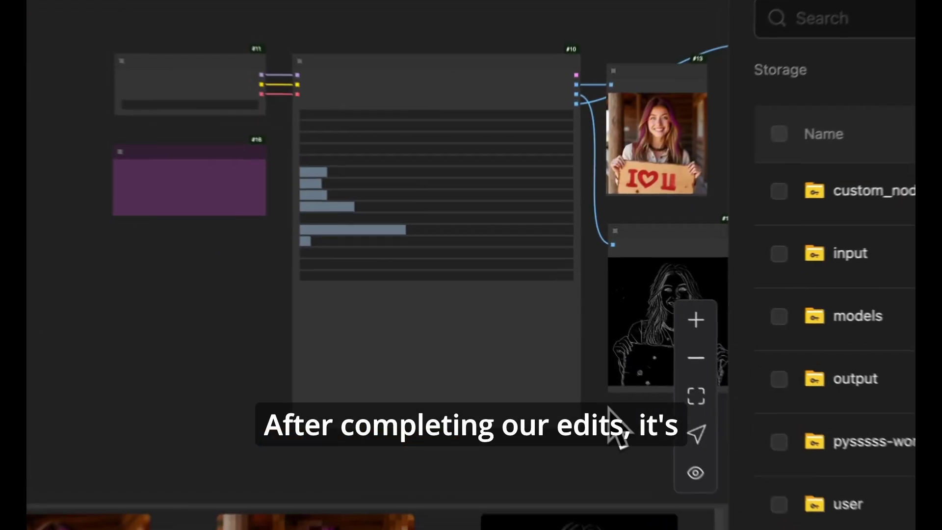